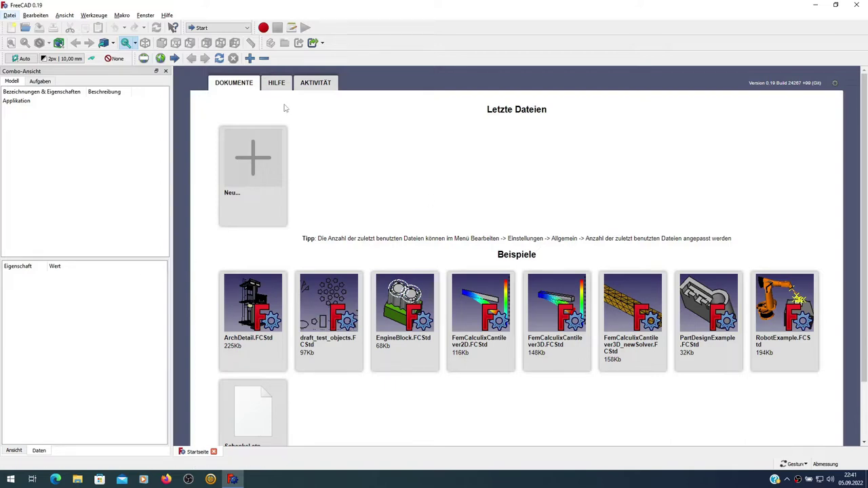
- Show the list of available workbenches from the toolbar dropdown over the Start page
left_click(231, 29)
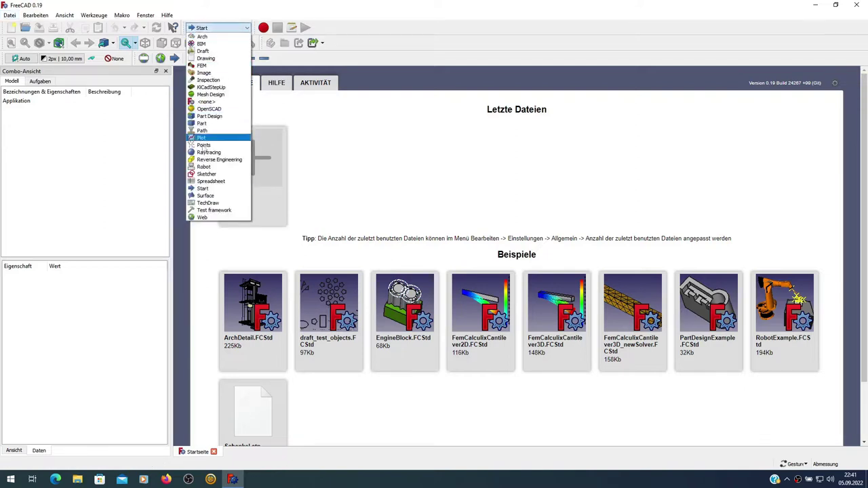
- Switch to the KiCadStepUp workbench and create a new empty Unnamed document
left_click(202, 88)
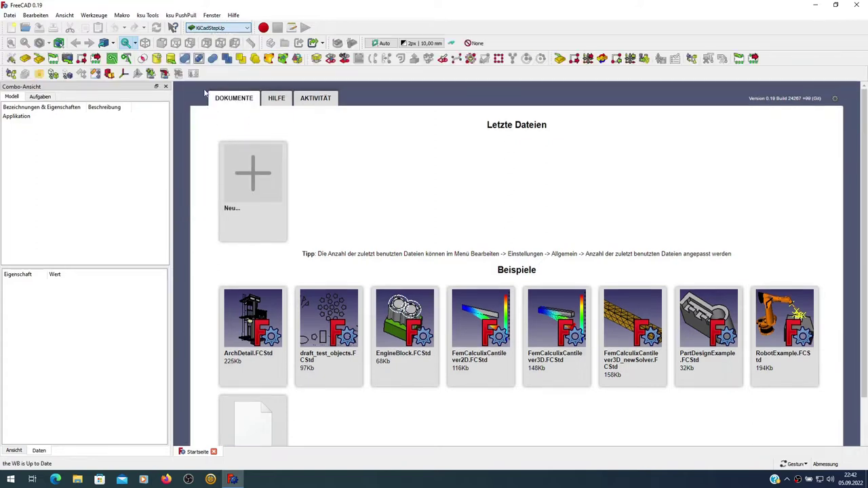
left_click(247, 181)
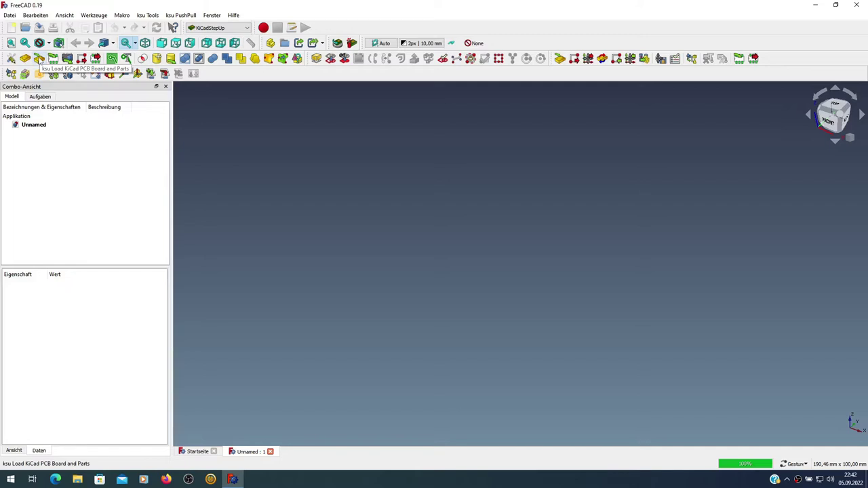
- Load the 70cm_TRX_BOSCH.kicad_pcb board with its parts through KiCadStepUp
left_click(39, 58)
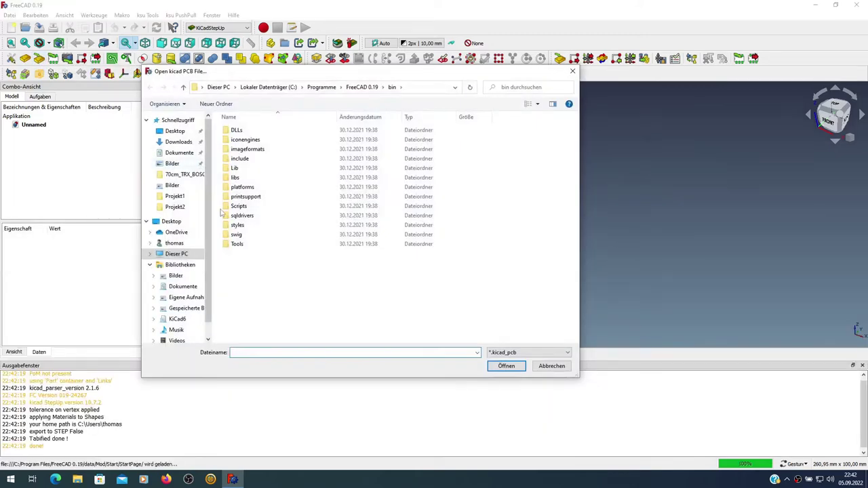
left_click(187, 175)
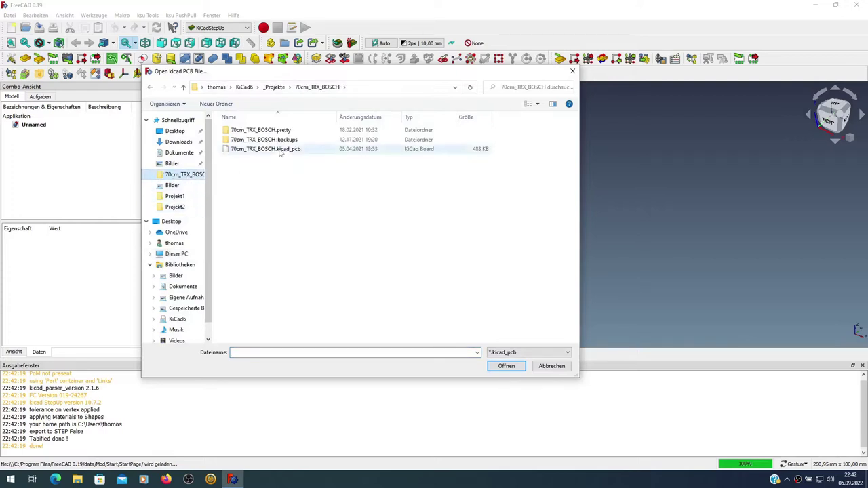
left_click(280, 152)
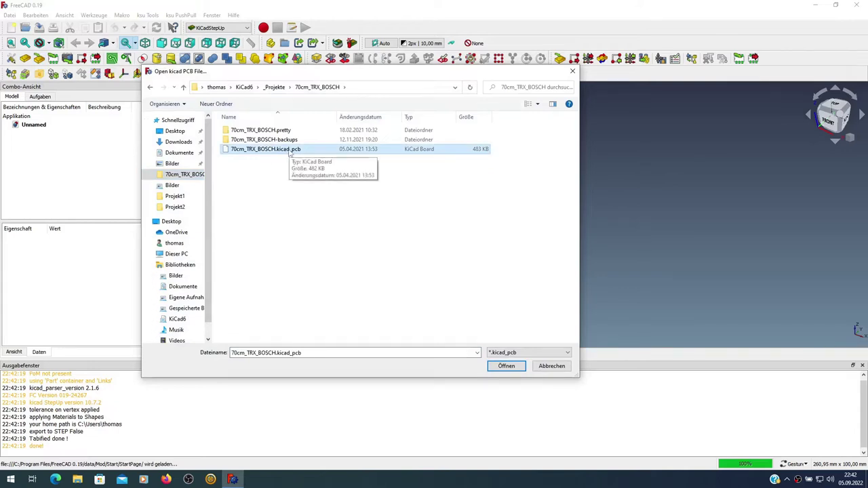
left_click(509, 368)
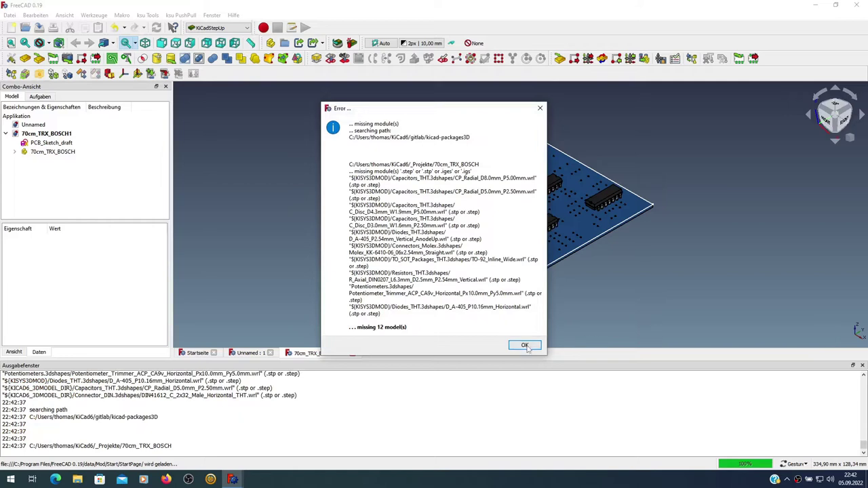
- Dismiss the missing-model, scale and placement notices and accept the suggested STEP preferences
left_click(525, 345)
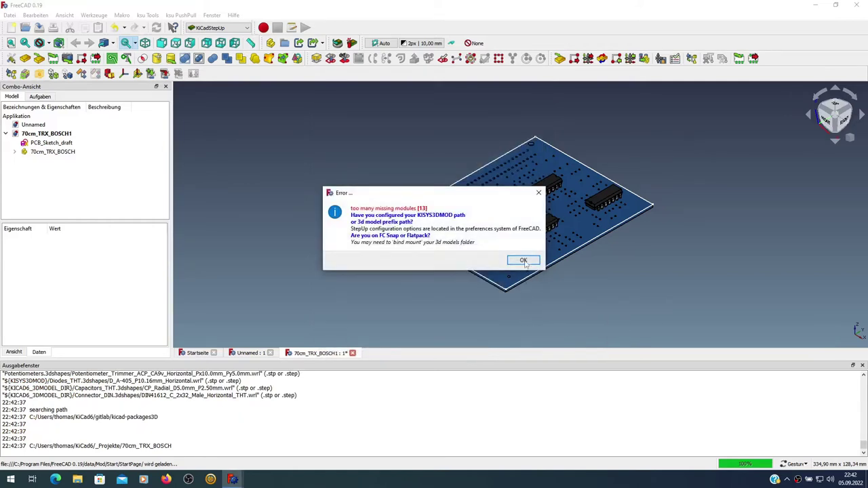
left_click(526, 263)
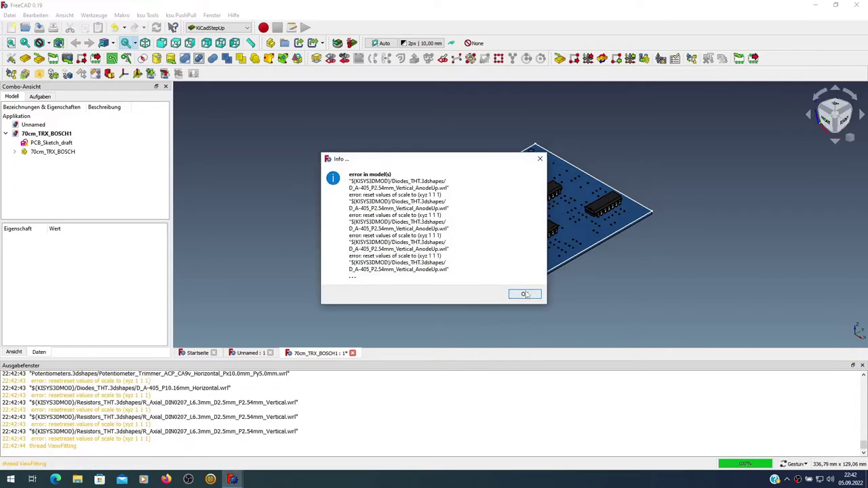
left_click(525, 293)
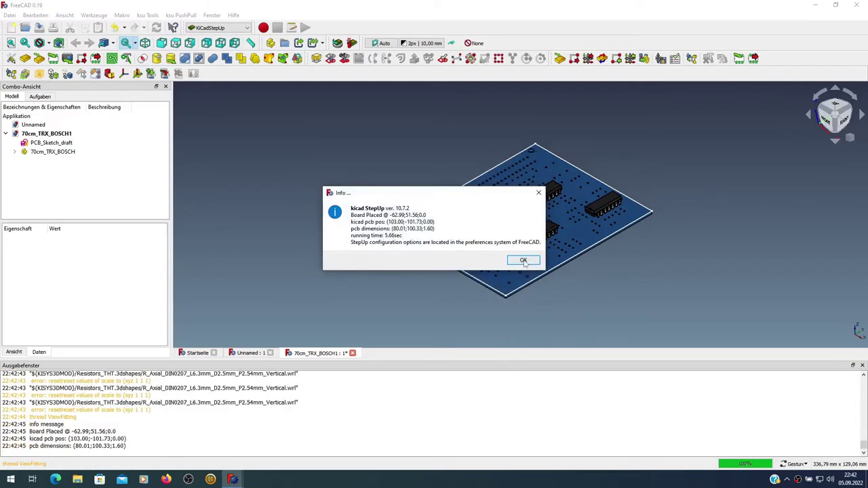
left_click(523, 261)
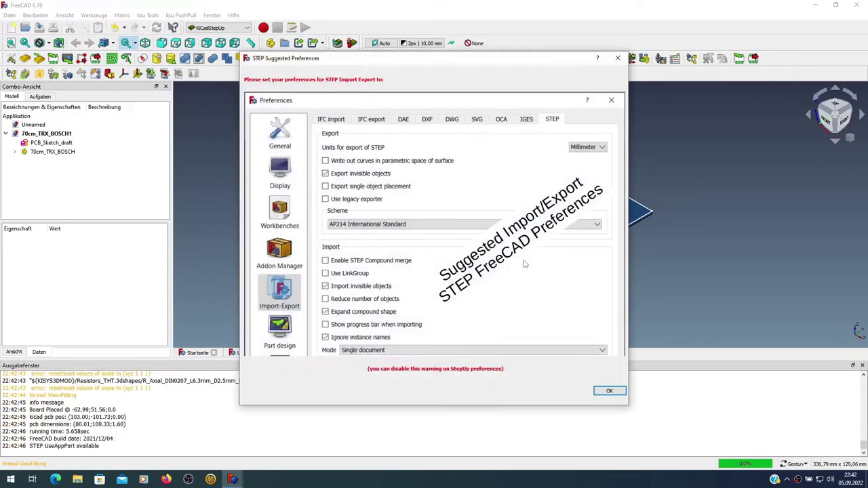
left_click(606, 392)
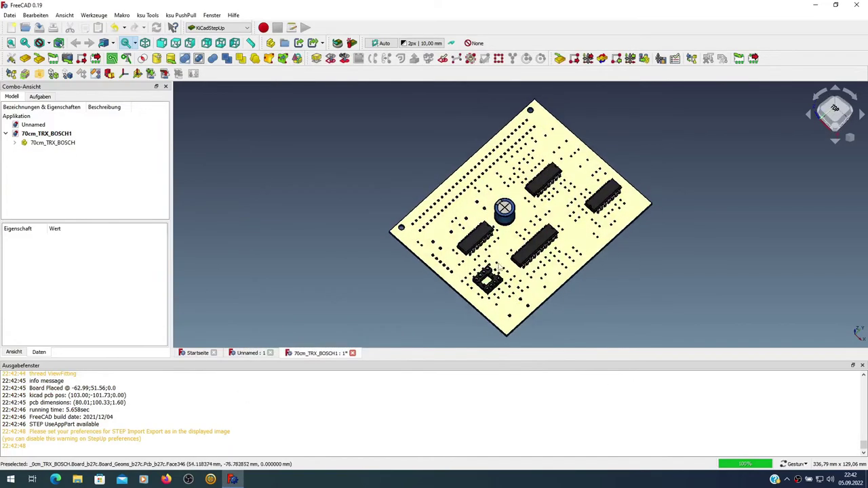
- Close the report panel, select the board, and view it straight from the top
key("0")
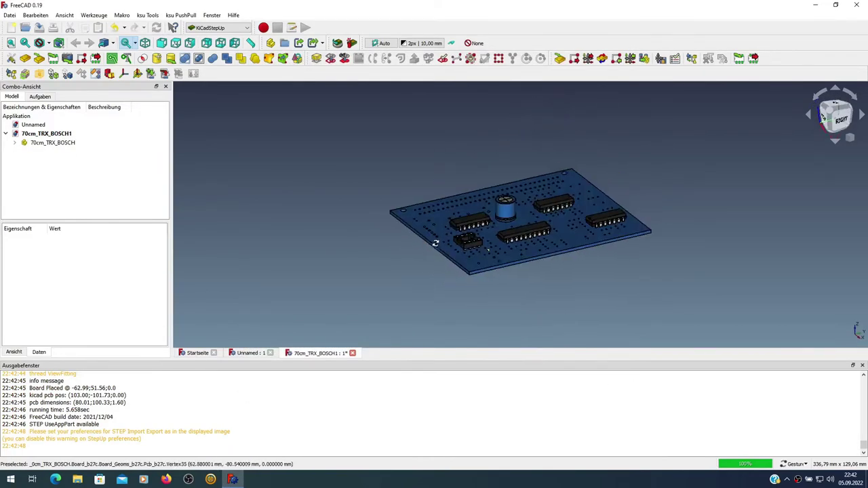
left_click_drag(513, 268, 538, 279)
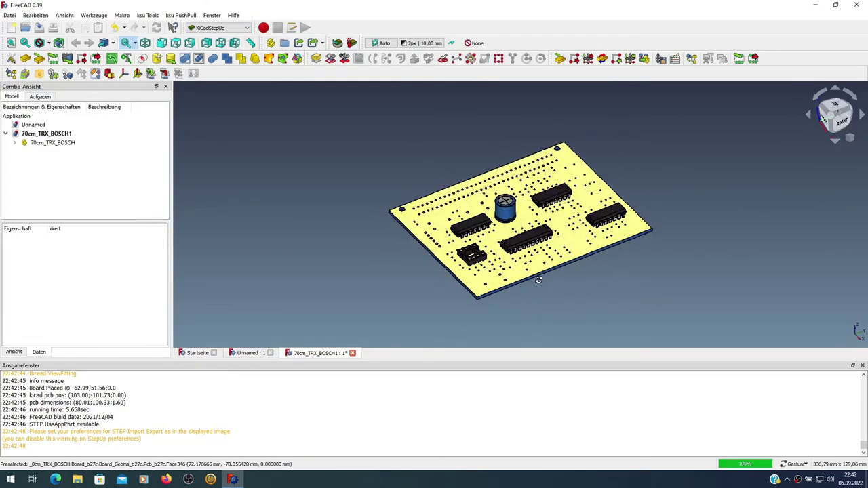
left_click(862, 365)
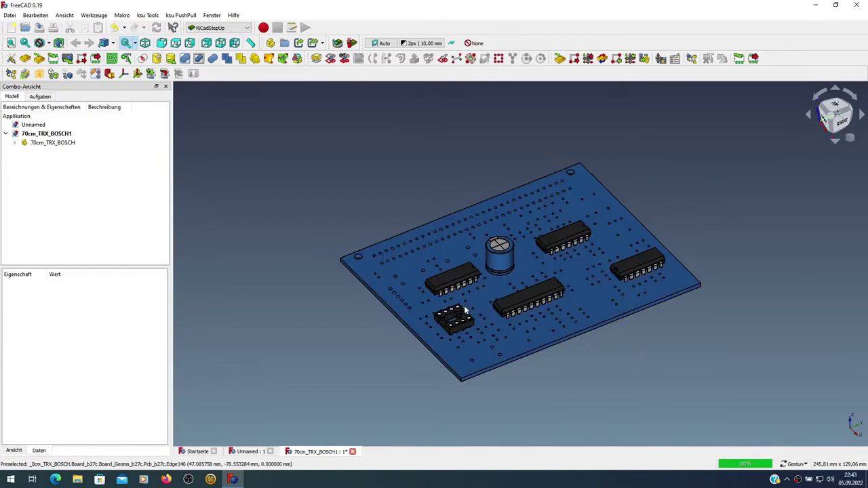
left_click_drag(465, 310, 574, 367)
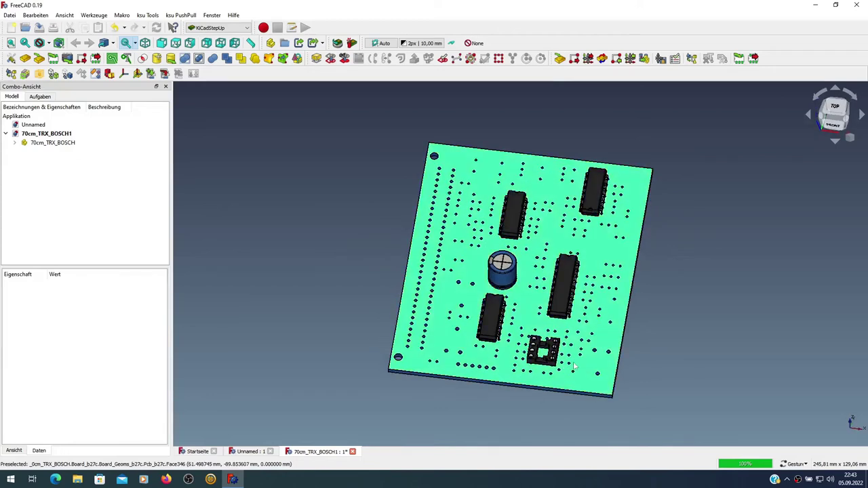
left_click(573, 366)
left_click(837, 111)
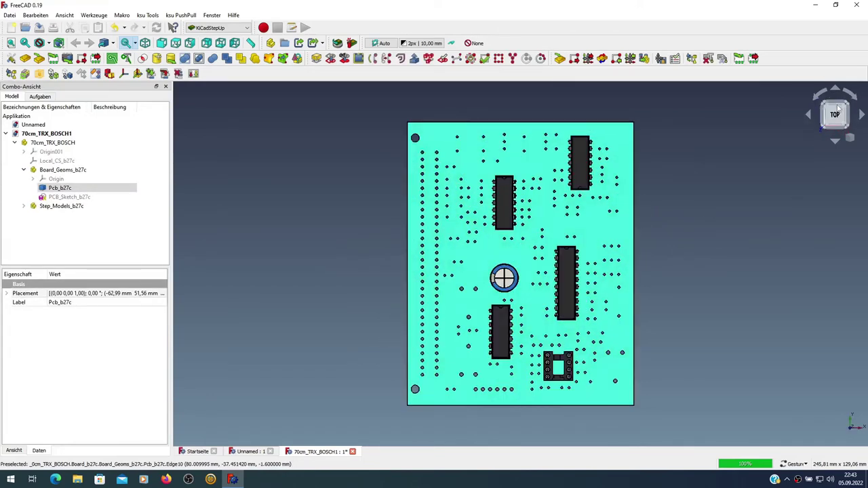
- Hide the Step_Models_b27c component models
left_click(67, 191)
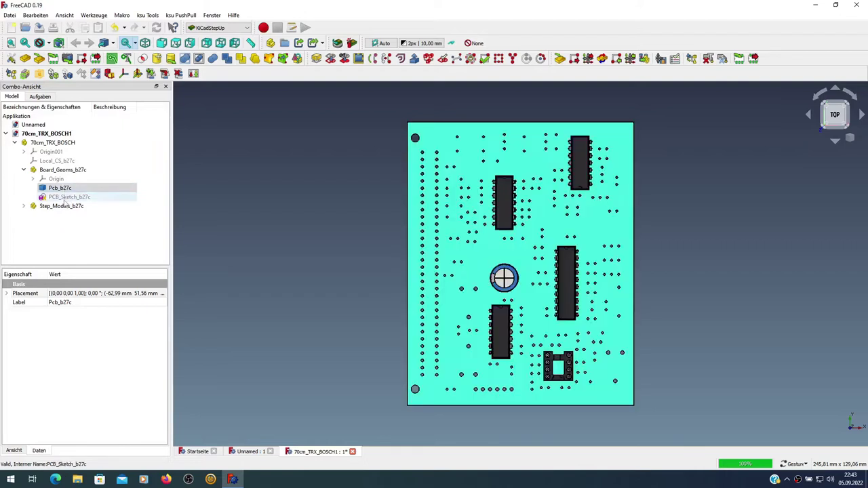
left_click(63, 206)
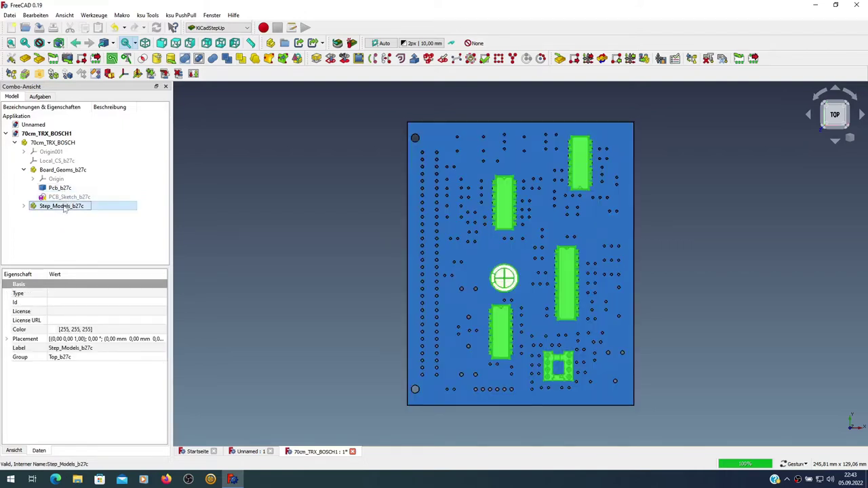
key("space")
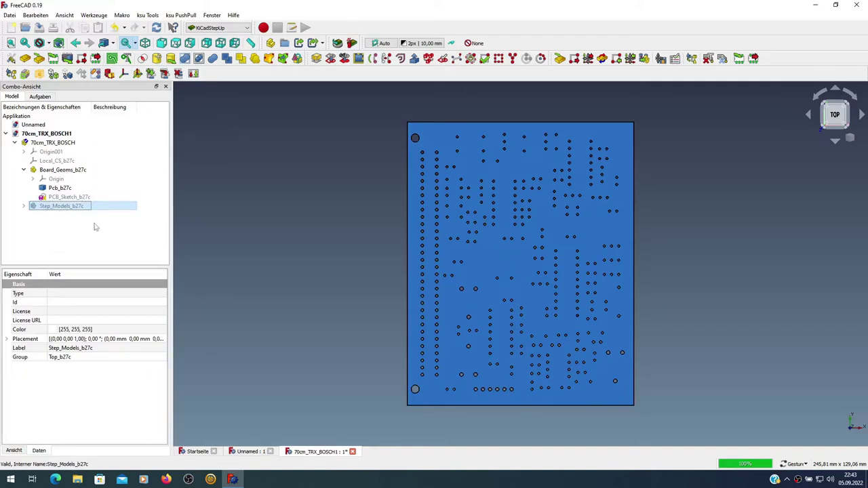
- Hide the Pcb_b27c board solid and show only the PCB_Sketch_b27c outline
left_click(61, 190)
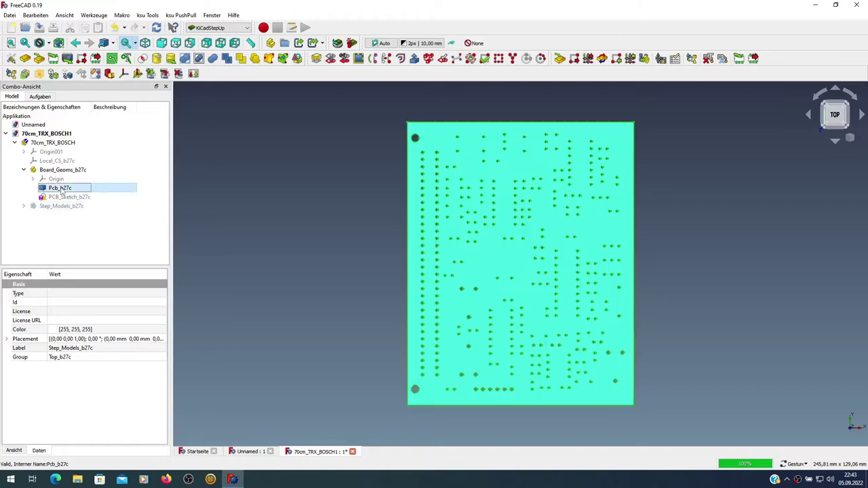
key("space")
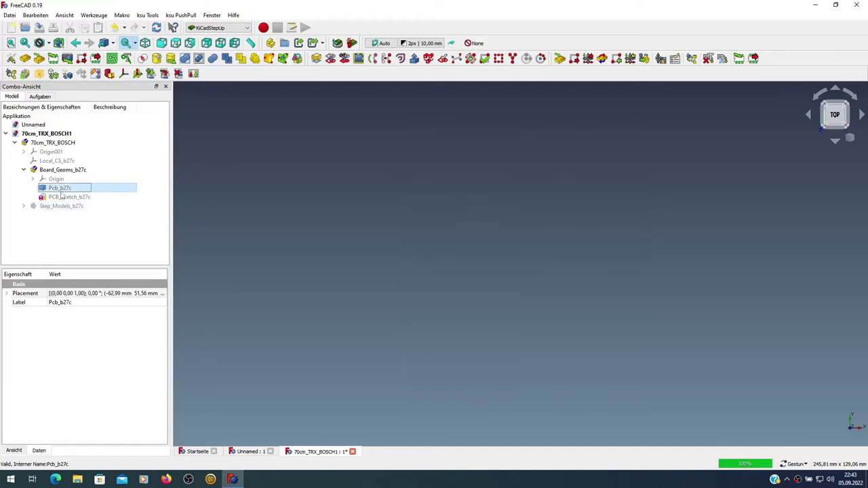
left_click(71, 197)
key("space")
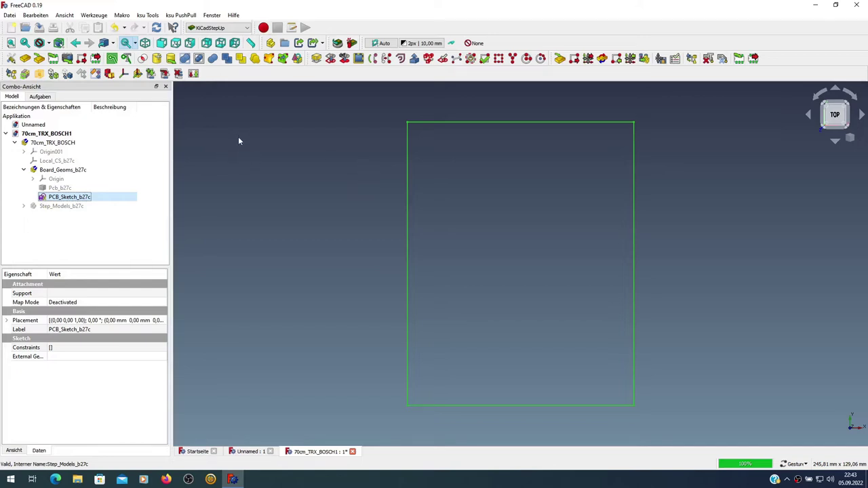
scroll(485, 185, "down", 3)
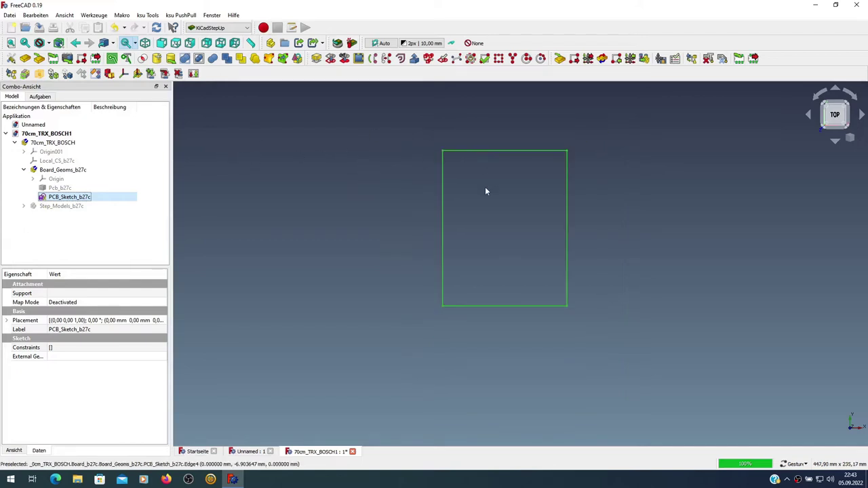
scroll(485, 187, "up", 3)
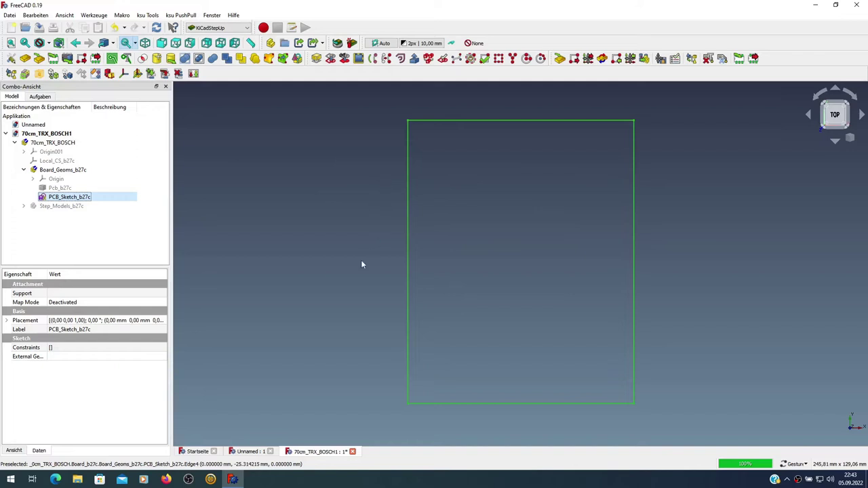
left_click(373, 379)
mouse_move(391, 406)
left_mouse_down()
mouse_move(390, 264)
mouse_move(373, 325)
mouse_move(382, 351)
mouse_move(378, 344)
mouse_move(418, 329)
mouse_move(404, 324)
left_mouse_up()
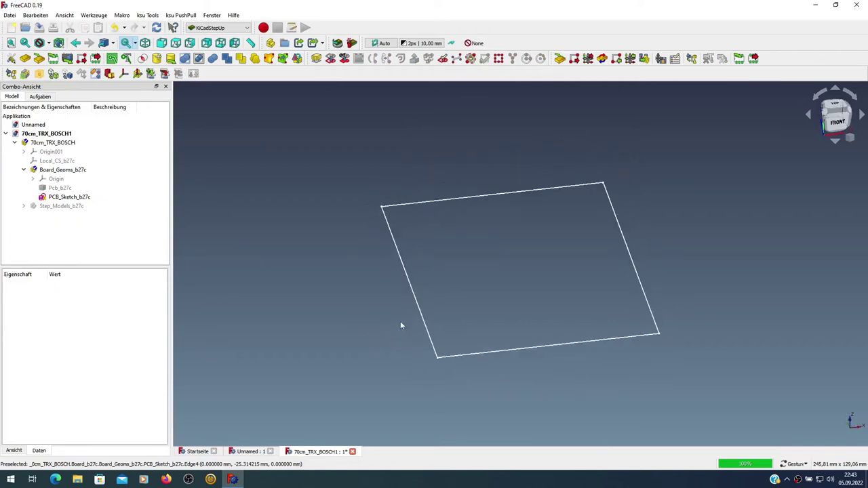
mouse_move(457, 297)
left_mouse_down()
mouse_move(417, 330)
mouse_move(333, 324)
mouse_move(360, 333)
mouse_move(358, 347)
mouse_move(378, 348)
mouse_move(368, 351)
left_mouse_up()
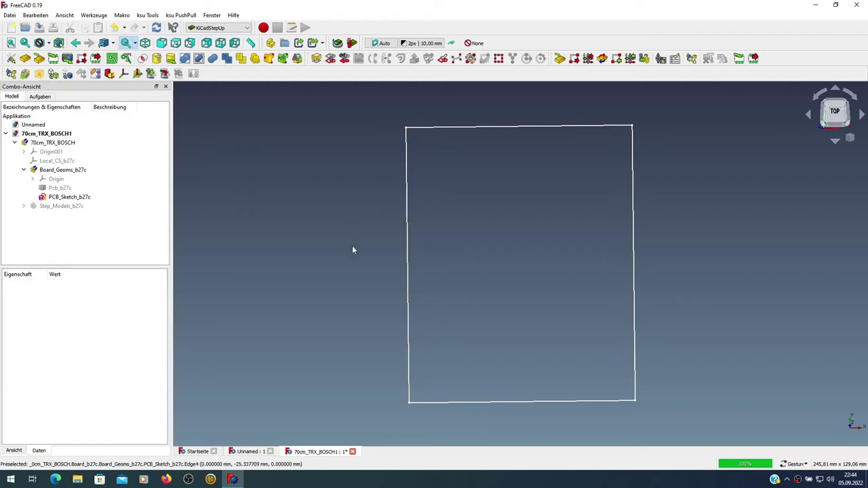
- Show Step_Models_b27c and Pcb_b27c again, viewing the populated board in low perspective
left_click(68, 207)
key("space")
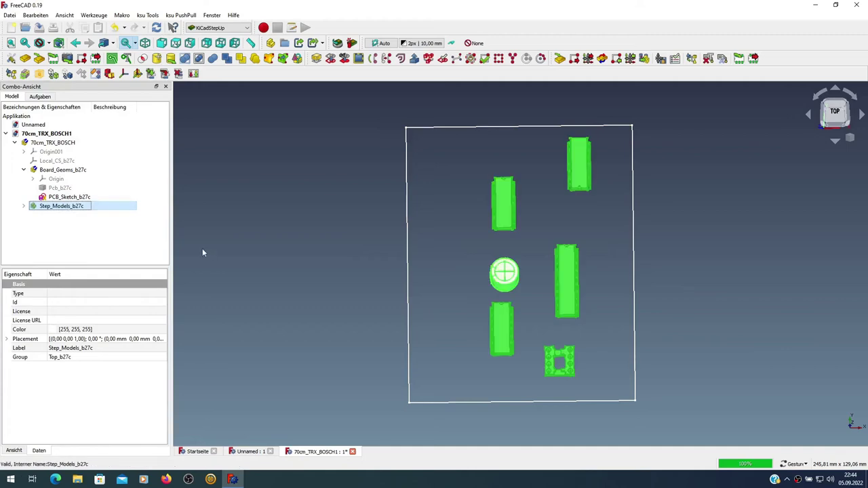
left_click(85, 190)
key("space")
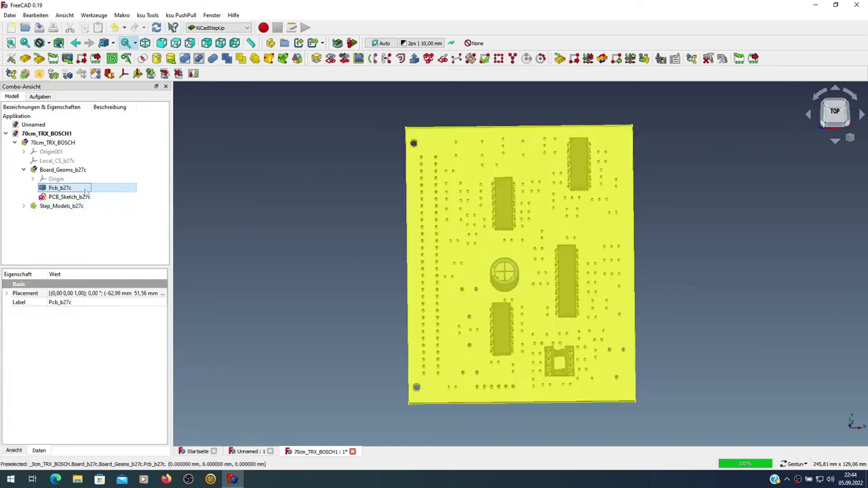
mouse_move(451, 373)
left_mouse_down()
mouse_move(418, 289)
mouse_move(433, 287)
mouse_move(422, 330)
left_mouse_up()
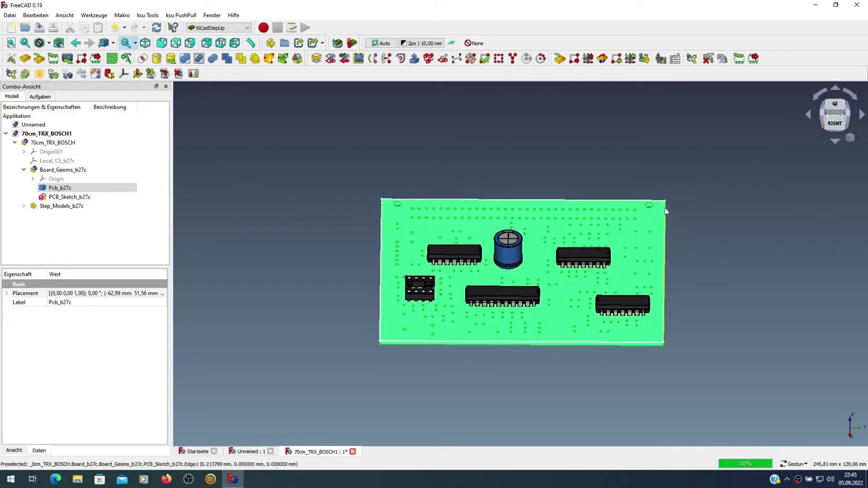
- Orbit to an edge-on right side view and select the C7 radial capacitor model
mouse_move(668, 333)
left_mouse_down()
mouse_move(648, 282)
mouse_move(613, 272)
left_mouse_up()
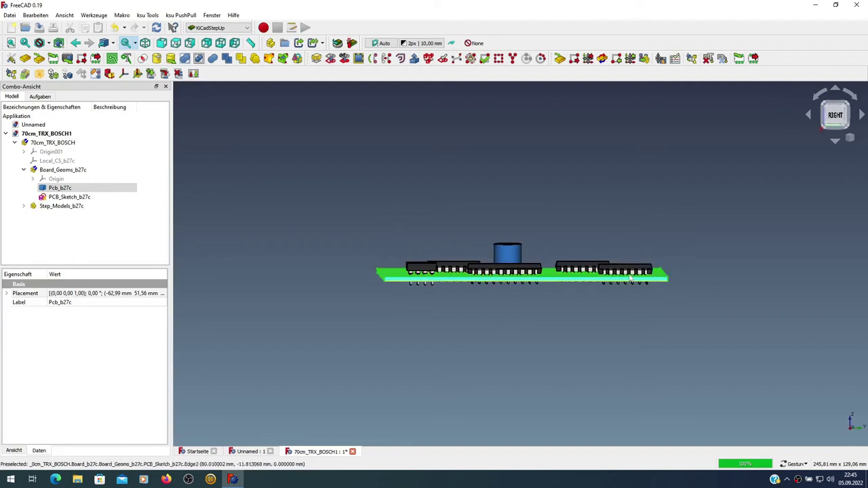
mouse_move(582, 272)
left_mouse_down()
mouse_move(554, 299)
mouse_move(514, 282)
left_mouse_up()
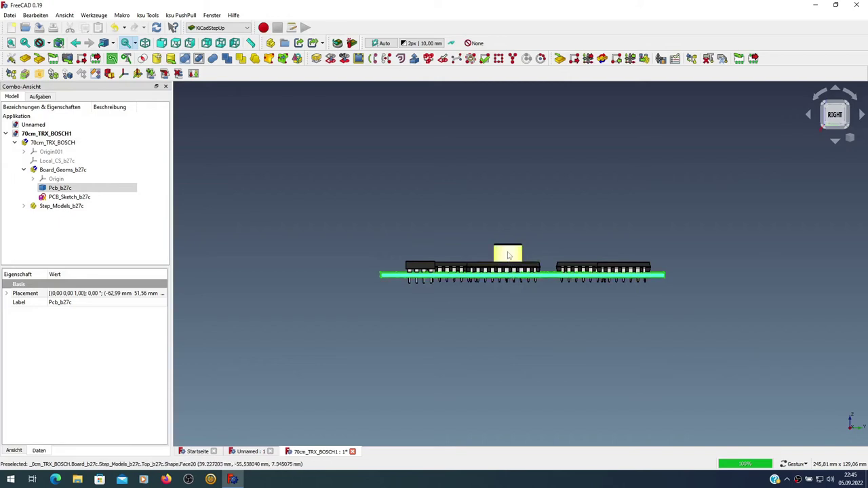
left_click_drag(509, 255, 505, 258)
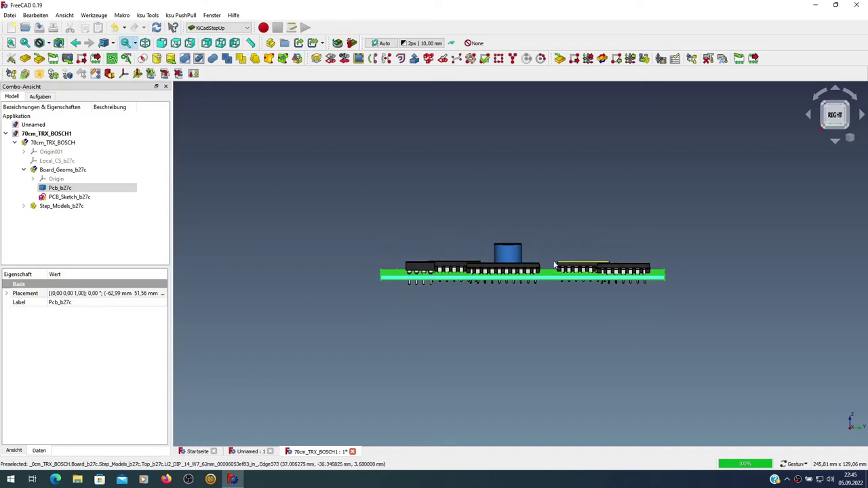
mouse_move(544, 280)
left_mouse_down()
mouse_move(535, 277)
mouse_move(545, 316)
mouse_move(628, 270)
mouse_move(551, 296)
mouse_move(478, 298)
mouse_move(482, 288)
mouse_move(502, 294)
left_mouse_up()
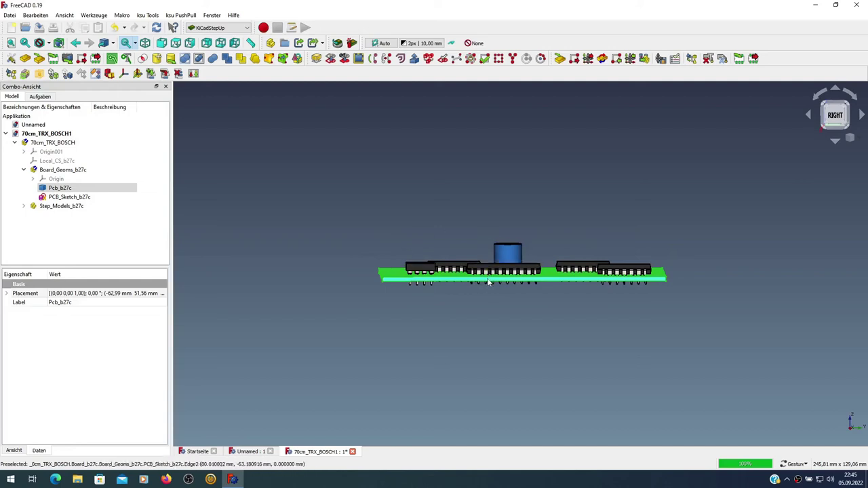
left_click_drag(489, 279, 484, 290)
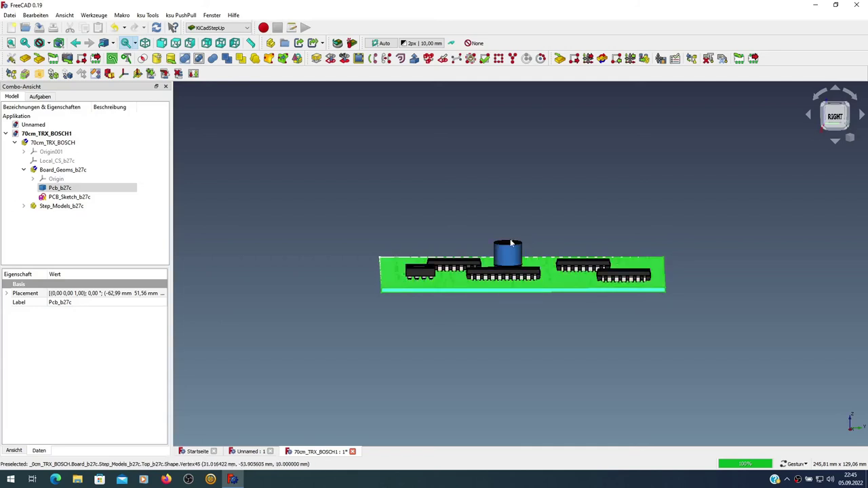
left_click(511, 247)
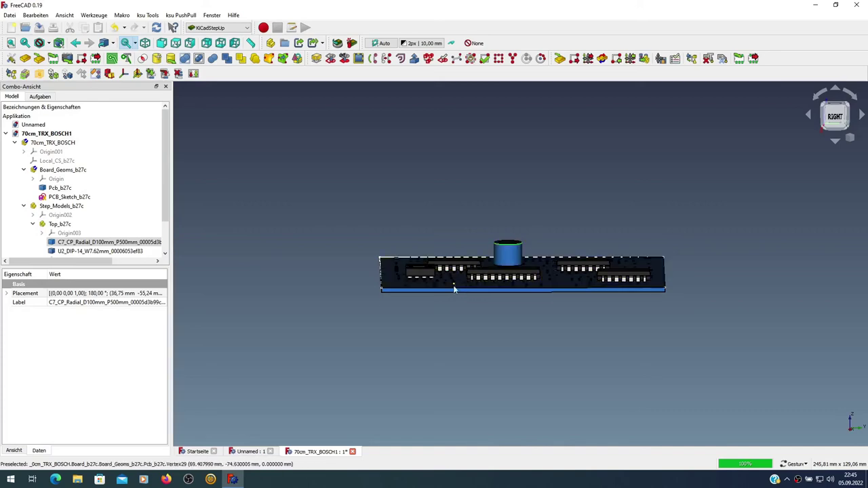
left_click_drag(454, 290, 454, 330)
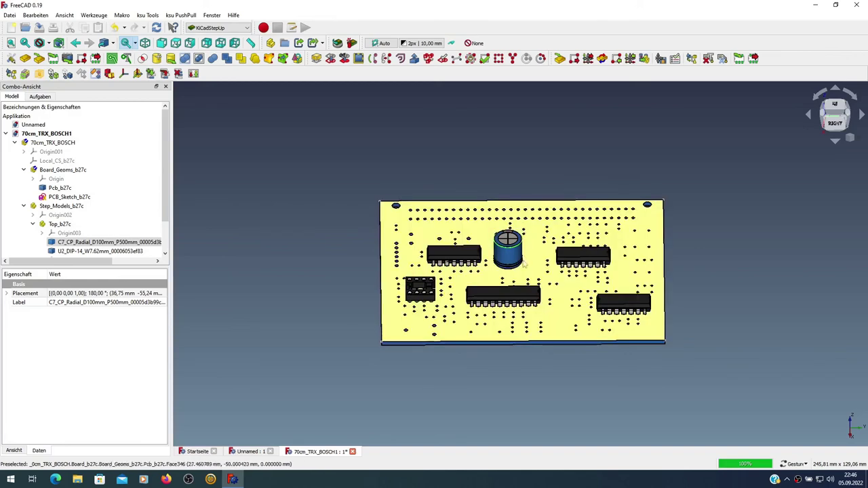
left_click_drag(560, 332, 526, 268)
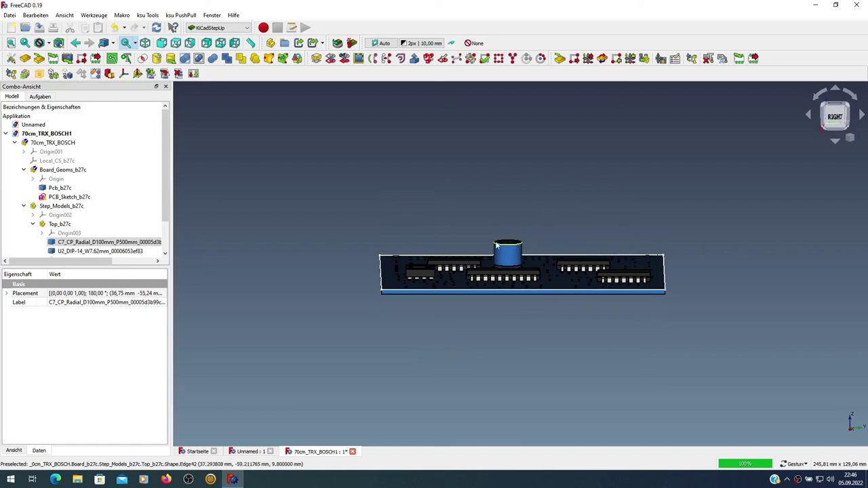
left_click(505, 242)
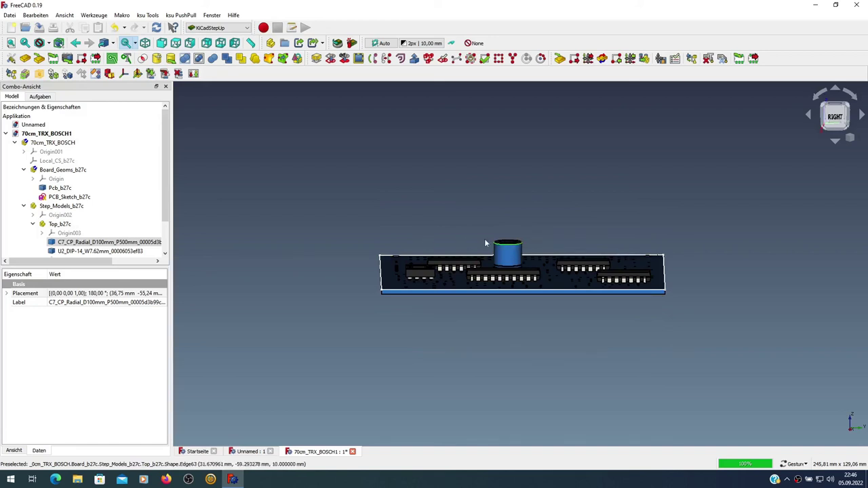